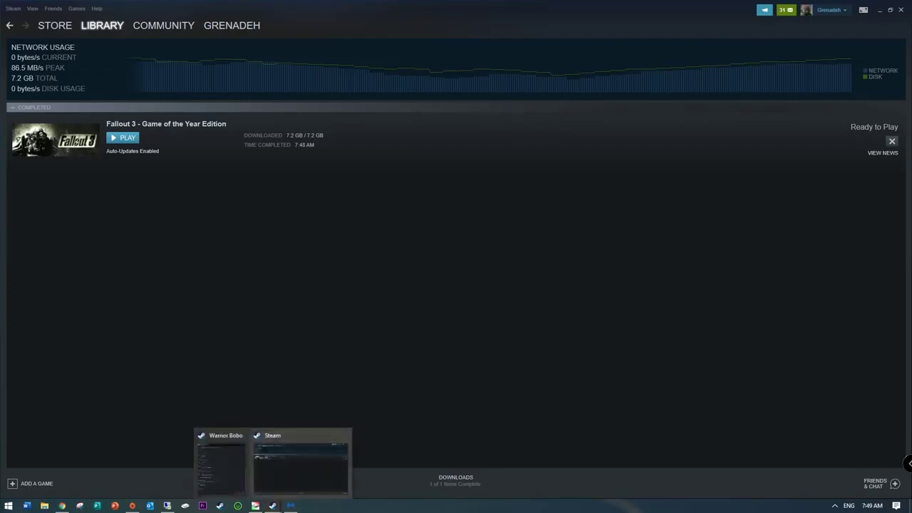
right_click(326, 506)
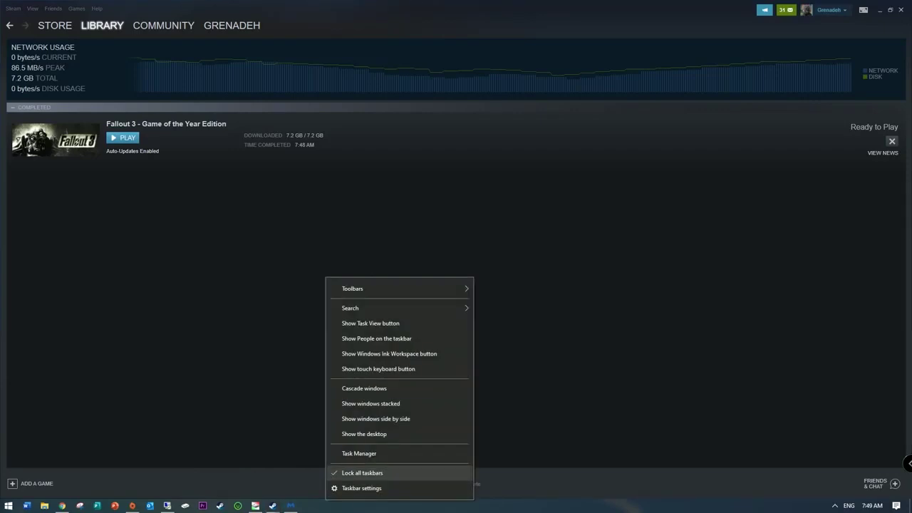
click(356, 454)
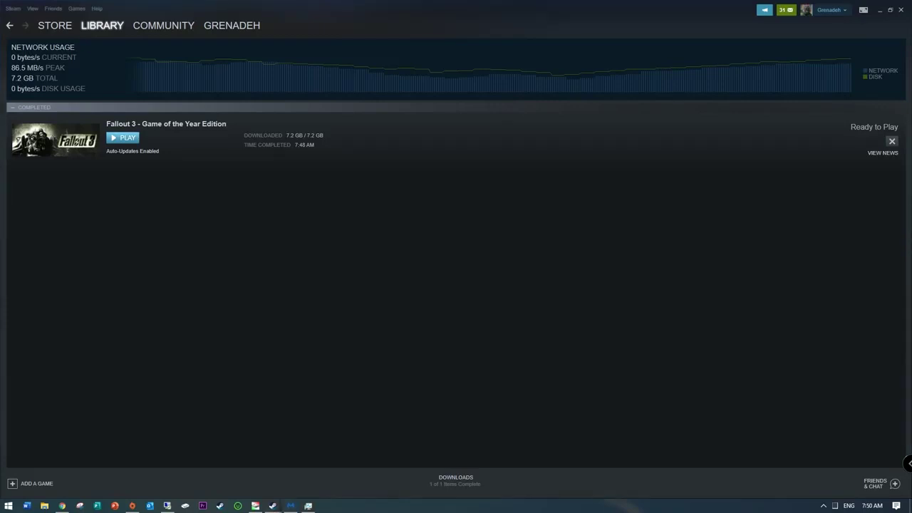
click(123, 137)
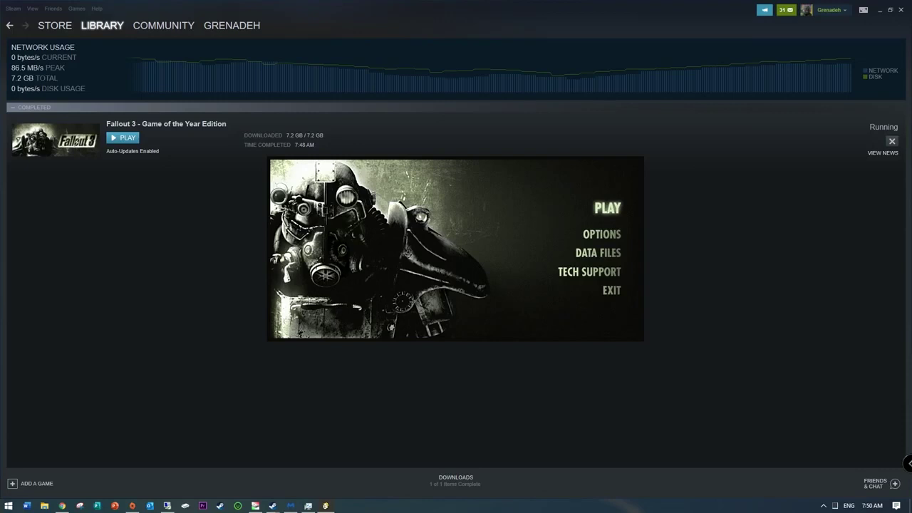
click(607, 207)
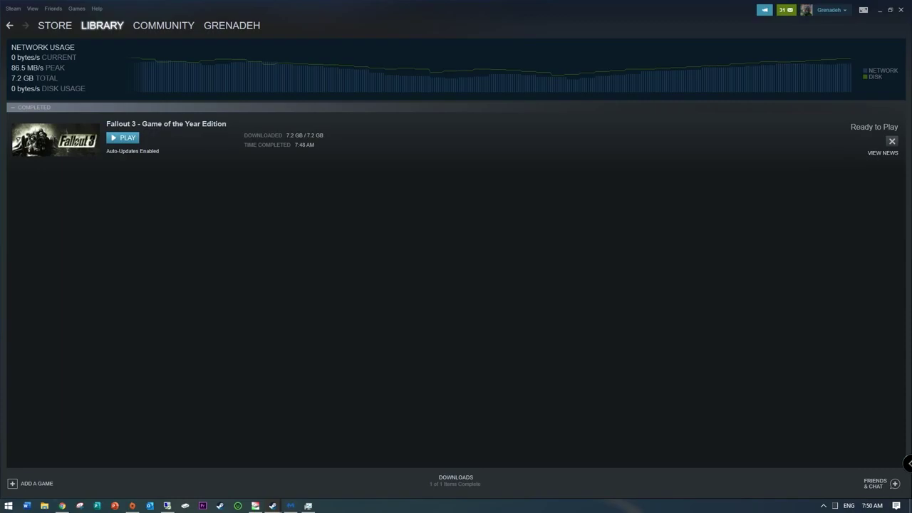
click(62, 506)
click(62, 506)
Step: Open Fallout 3's install folder through Steam's Properties > Local Files, then move the Explorer window left
right_click(70, 141)
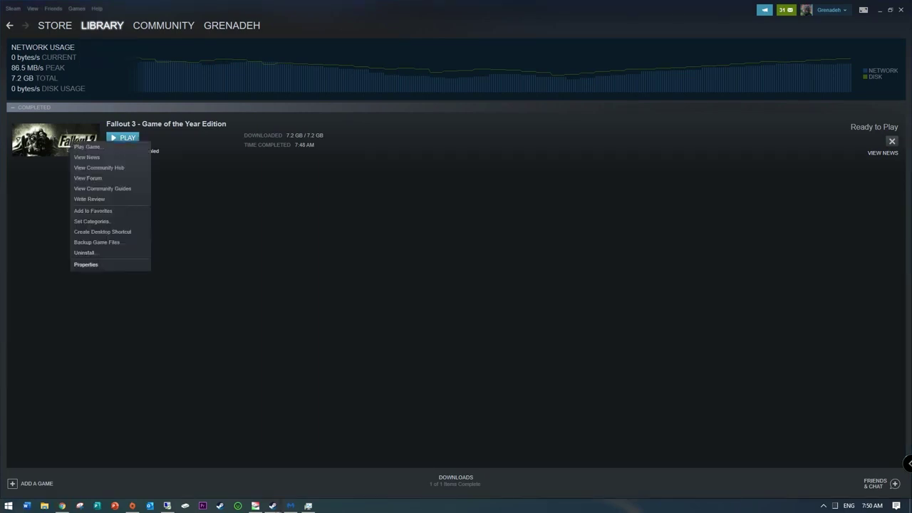
click(86, 264)
click(424, 120)
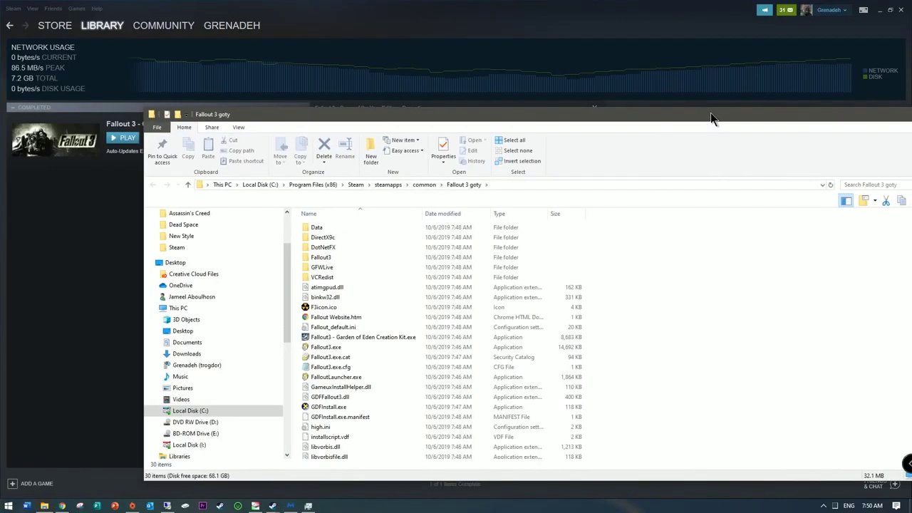
drag(710, 112, 569, 107)
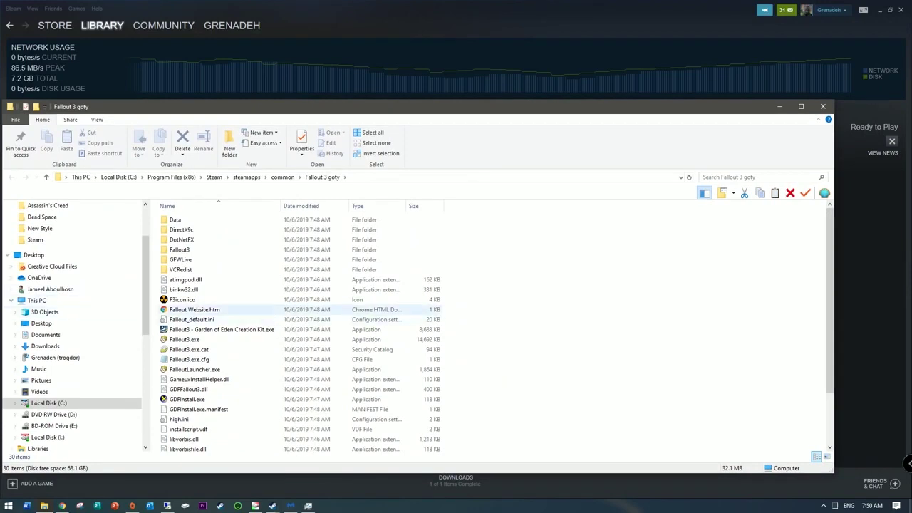
Step: Enable compatibility mode in Fallout3.exe's Properties, initially choosing Windows 7
click(185, 339)
right_click(187, 339)
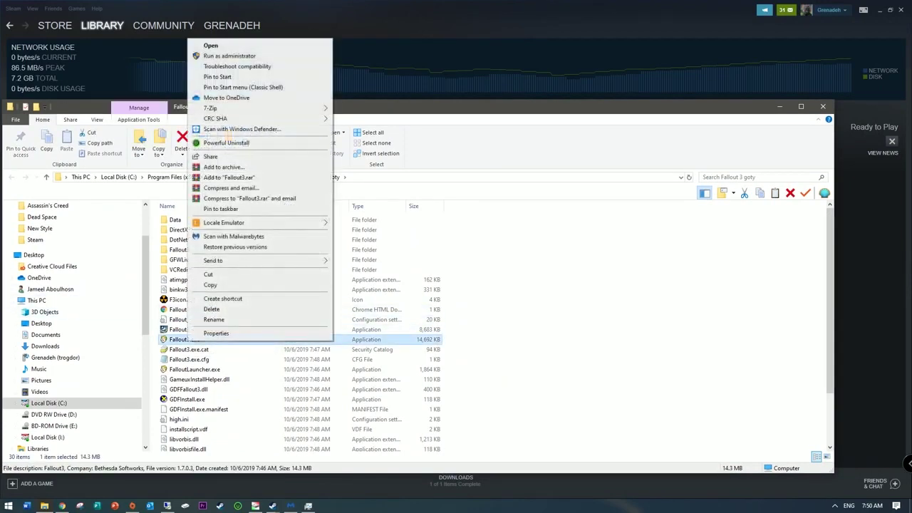
click(213, 332)
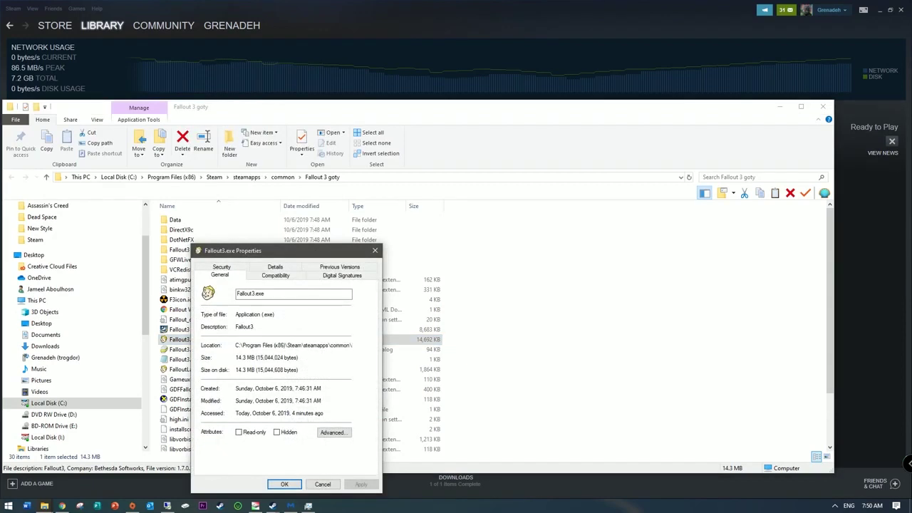
click(275, 275)
click(208, 339)
click(258, 351)
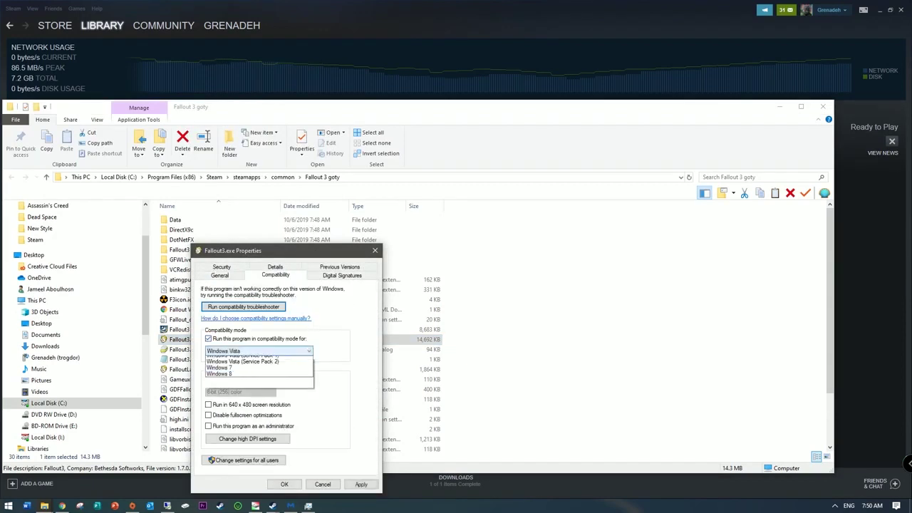
click(242, 404)
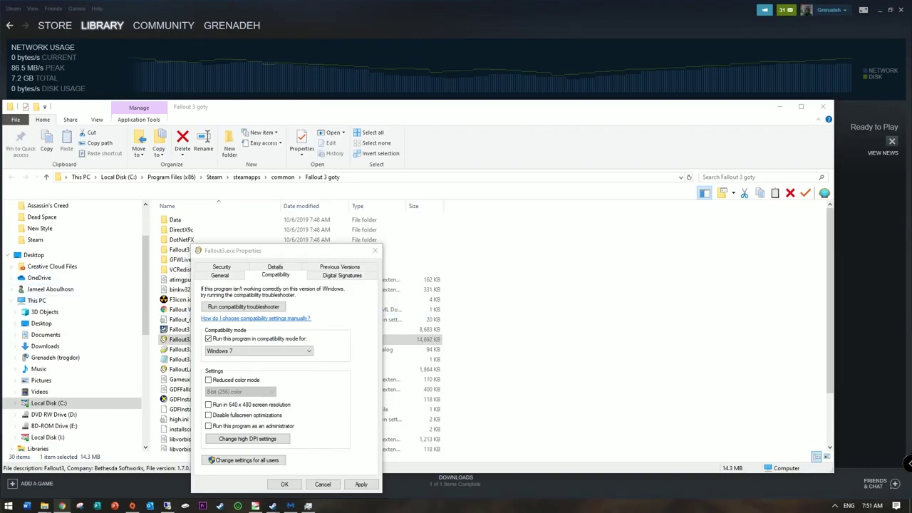
Step: Change the compatibility target to Windows XP (Service Pack 3), apply it, and minimize the folder
click(258, 351)
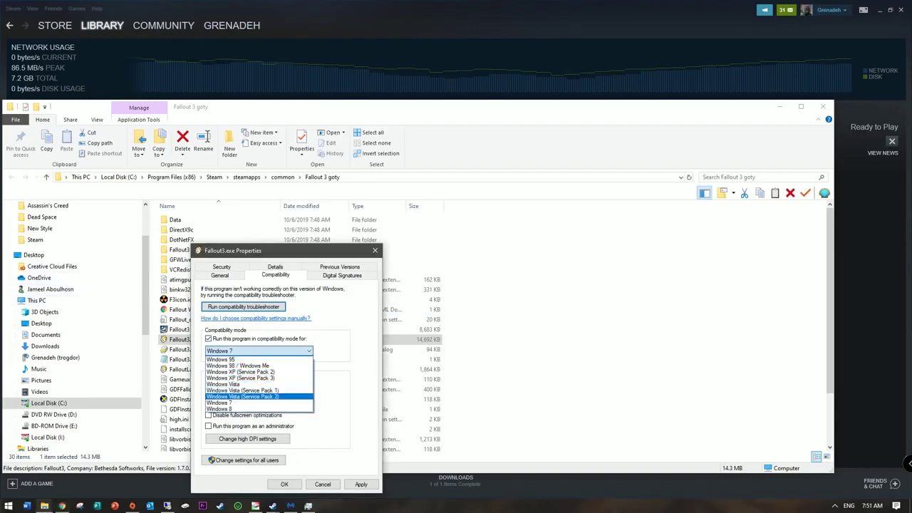
click(240, 378)
click(361, 484)
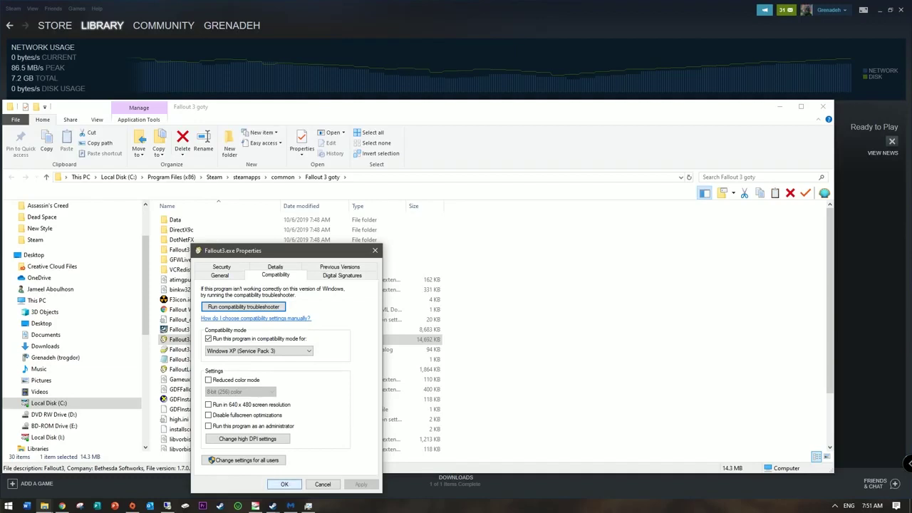
click(284, 484)
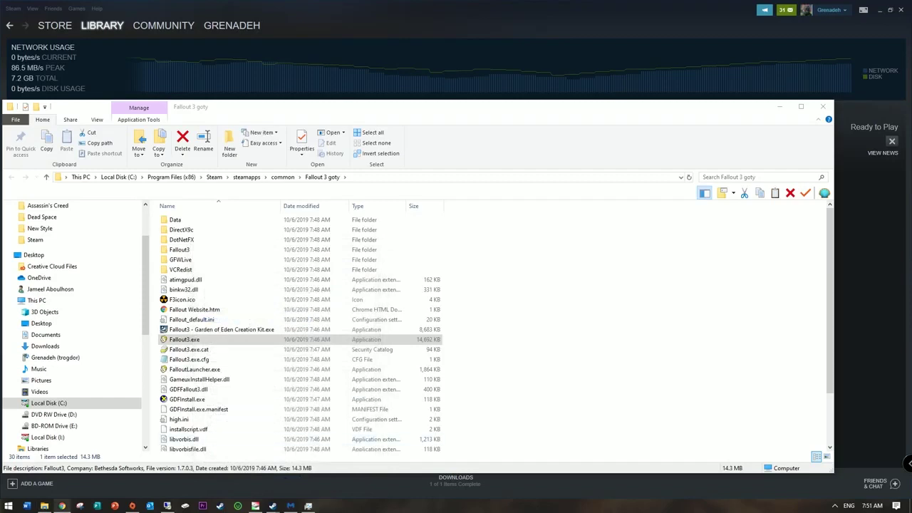
click(779, 106)
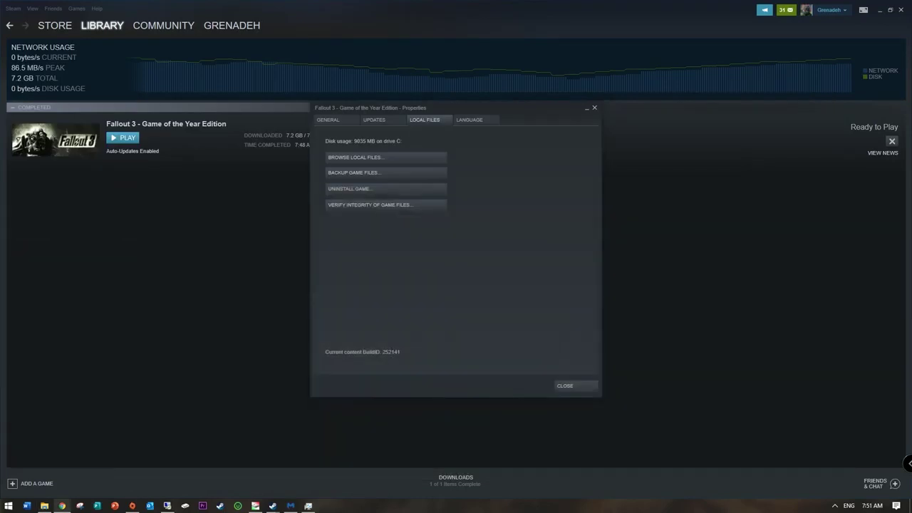
Step: Close the properties, launch Fallout 3 with UAC approval, and dismiss the xlive.dll Ordinal Not Found error
click(564, 386)
click(122, 137)
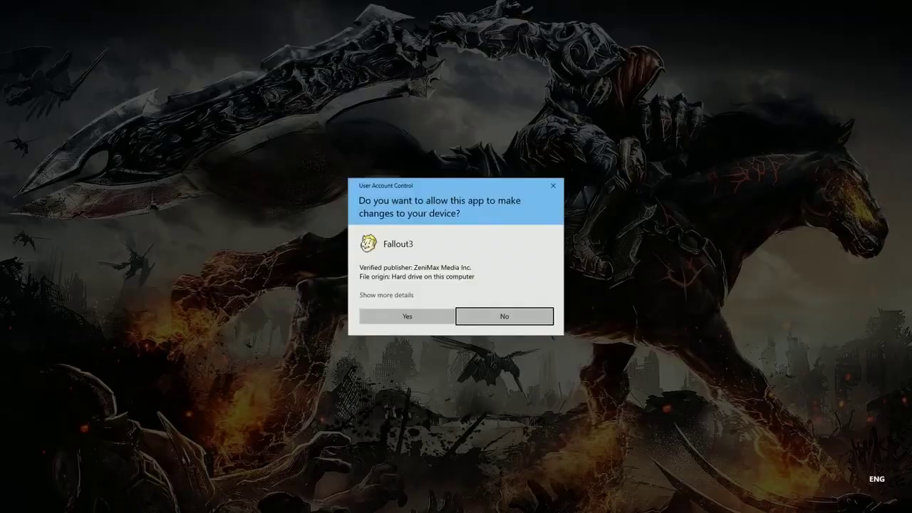
key(alt+y)
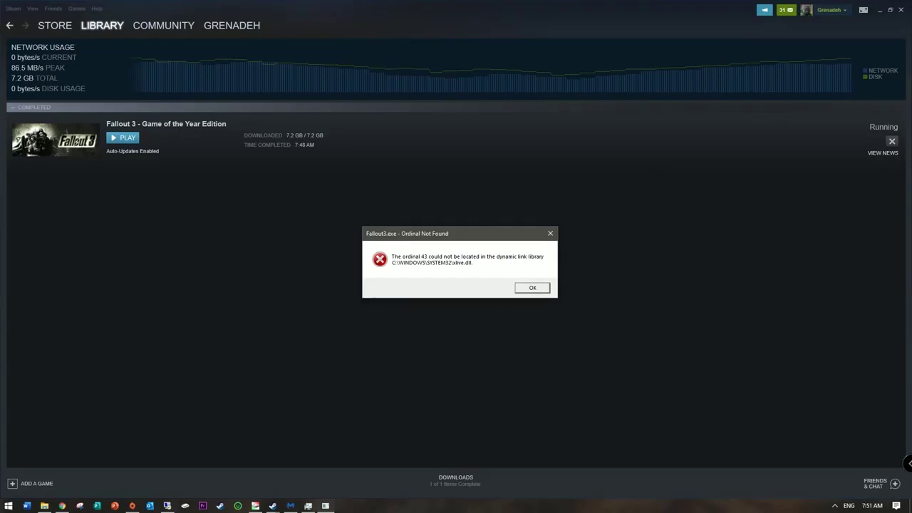
key(Return)
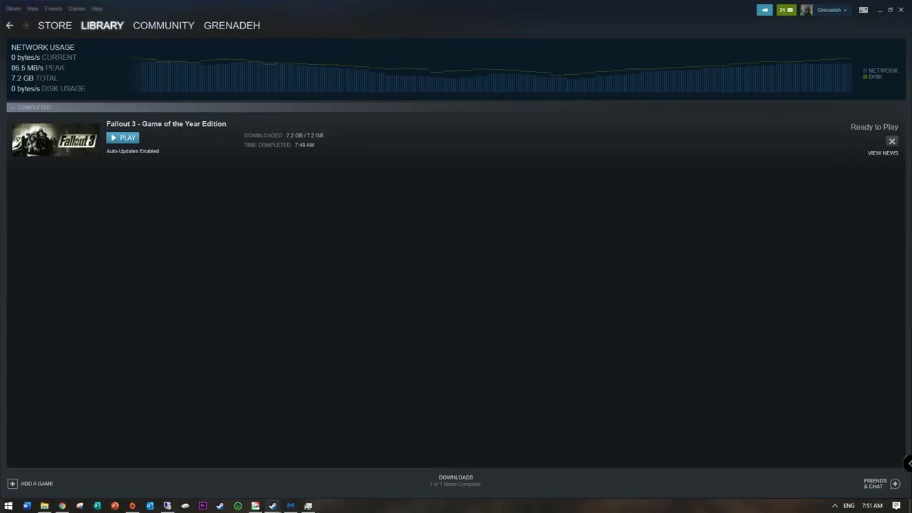
Step: Reopen the Fallout 3 install folder from Steam's game Properties > Local Files
right_click(12, 125)
click(28, 248)
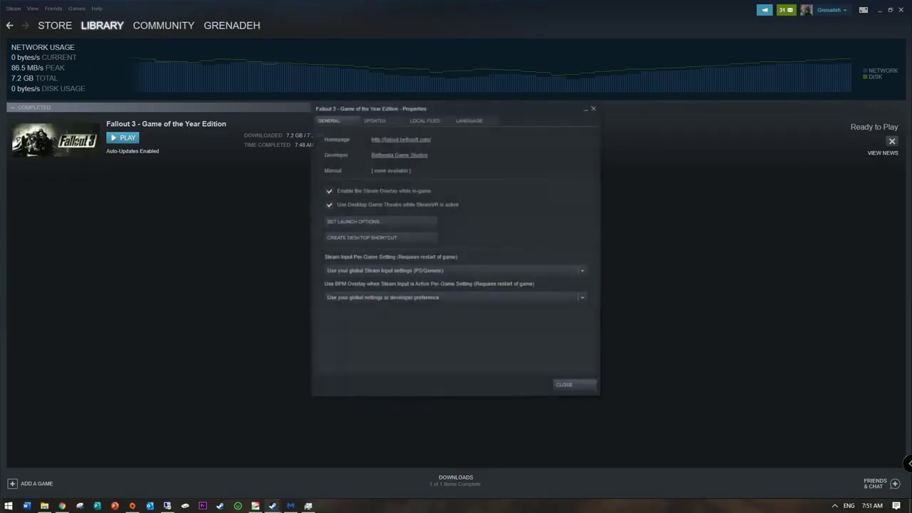
click(424, 120)
click(385, 156)
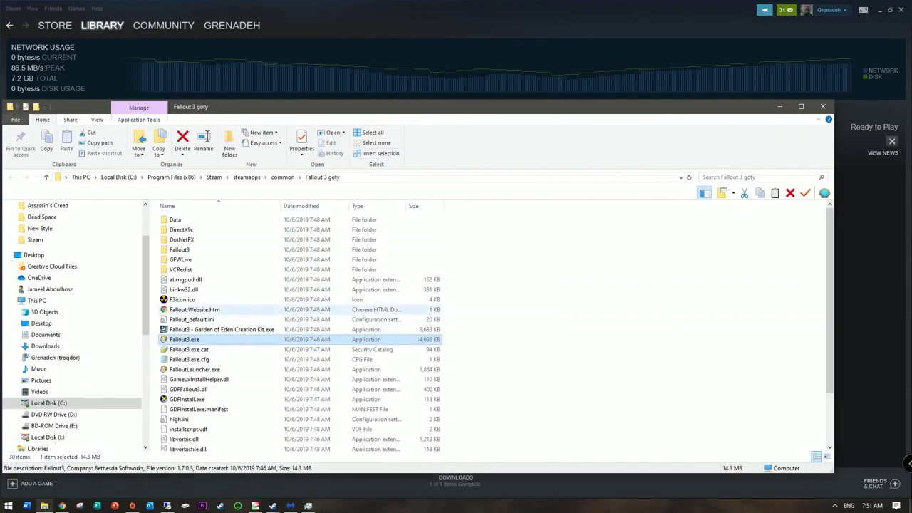
Step: Set Fallout3.exe's compatibility mode to Windows 7 and confirm
right_click(180, 341)
click(193, 326)
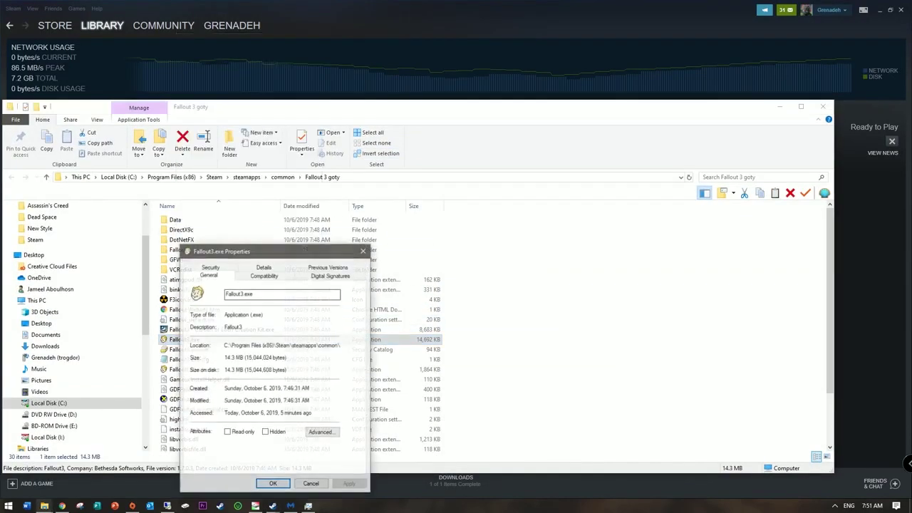
key(ctrl+Tab)
click(247, 351)
click(242, 406)
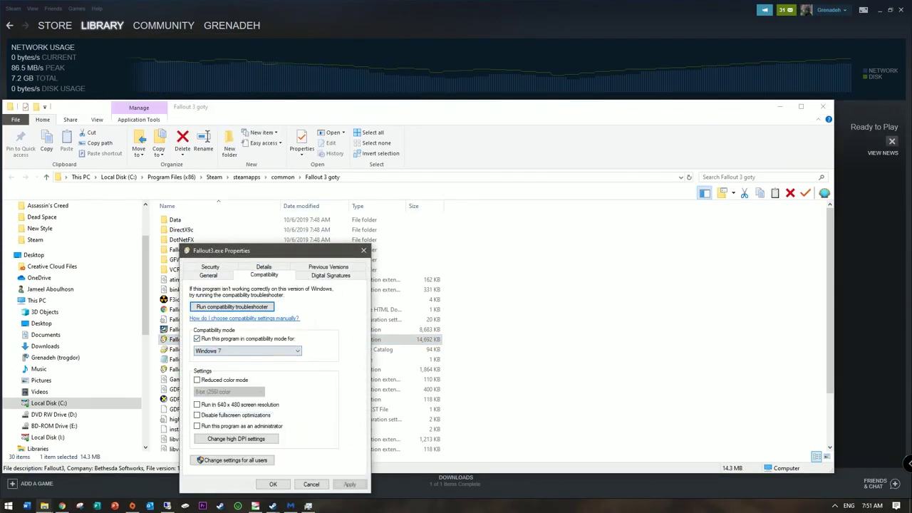
key(Return)
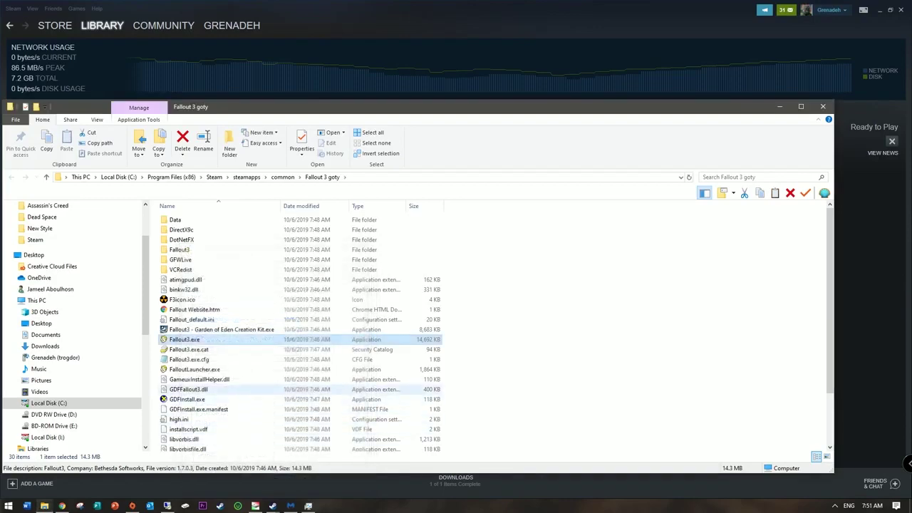
Step: Minimize the folder, close Steam's game properties, and launch Fallout 3 again
click(780, 106)
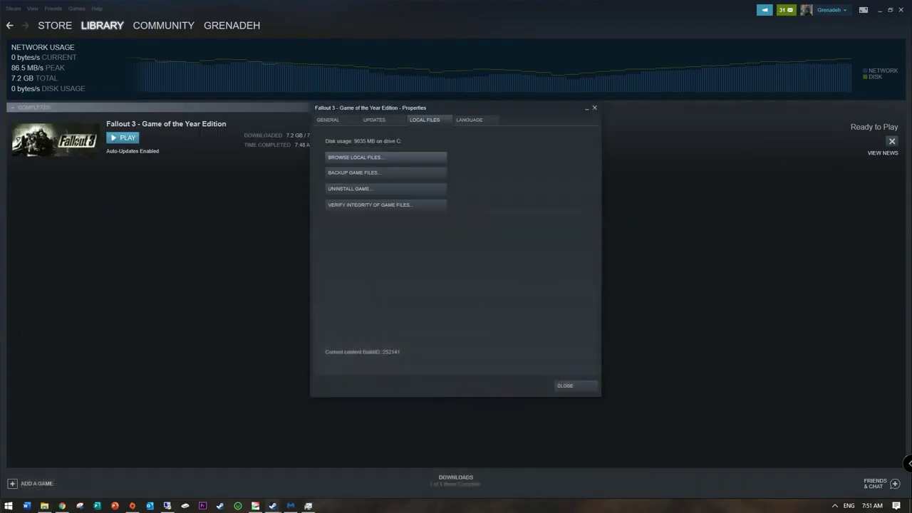
key(Escape)
click(123, 138)
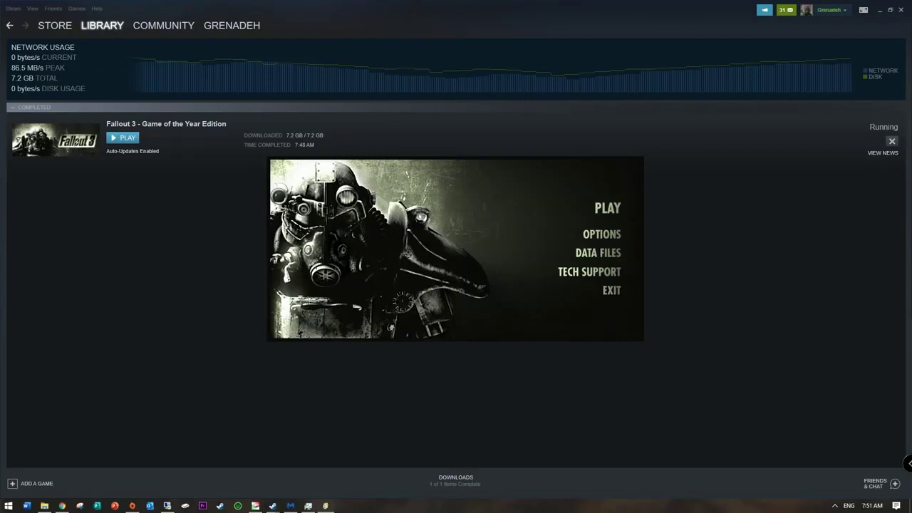
Step: Exit the Fallout 3 launcher
click(607, 208)
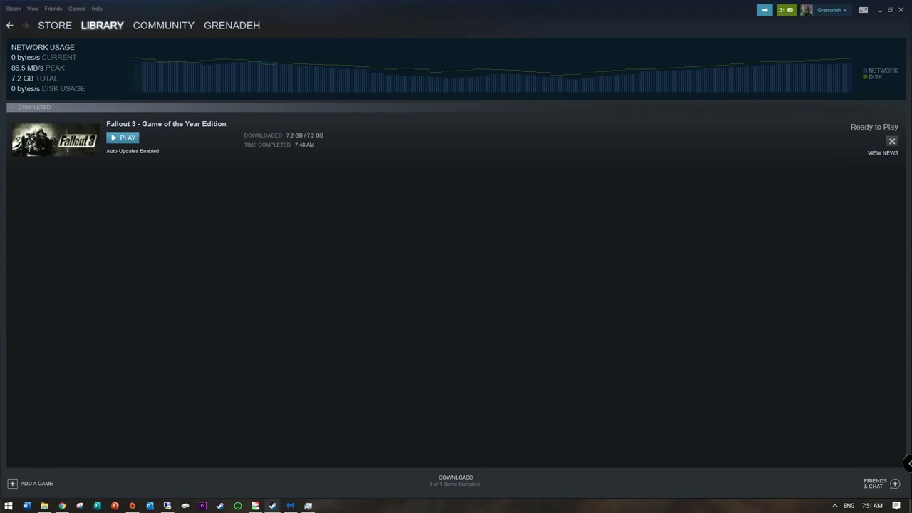
Step: Turn off Fallout3.exe's Windows 7 compatibility mode, confirm with OK, and close the game folder
click(44, 505)
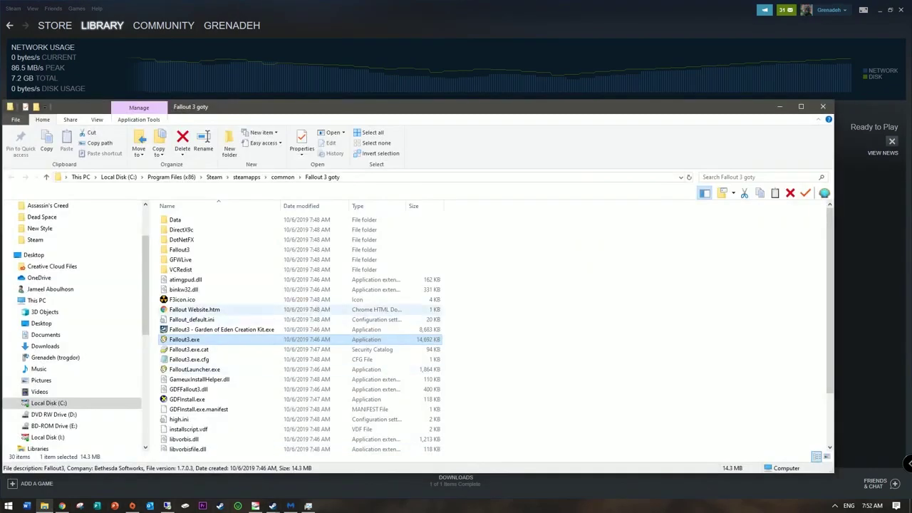
right_click(187, 340)
click(214, 329)
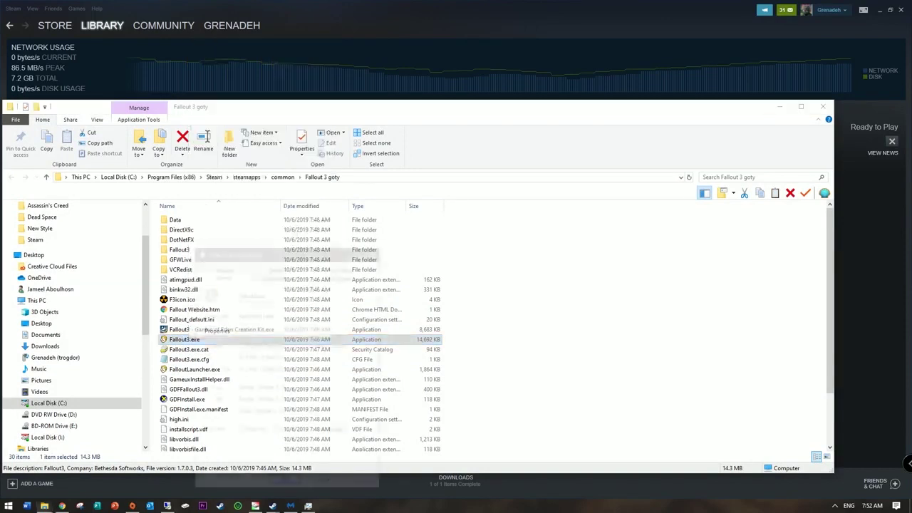
click(276, 275)
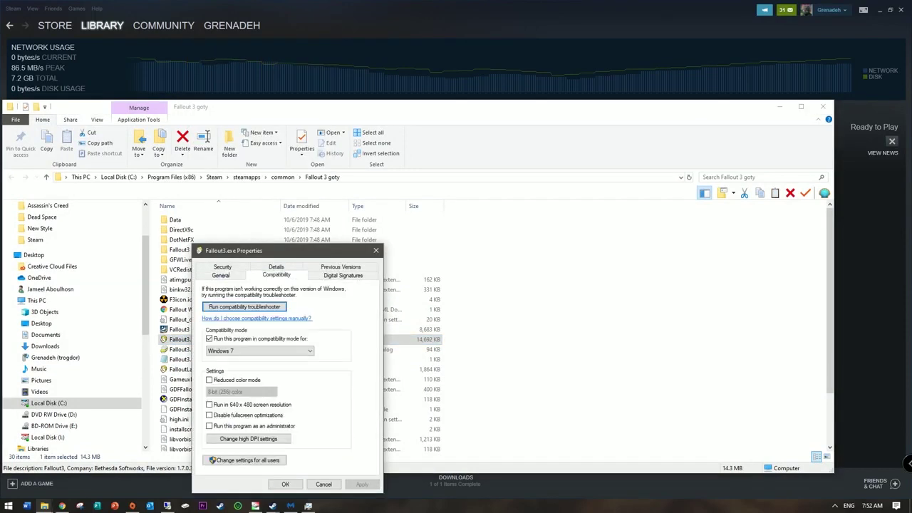
click(210, 339)
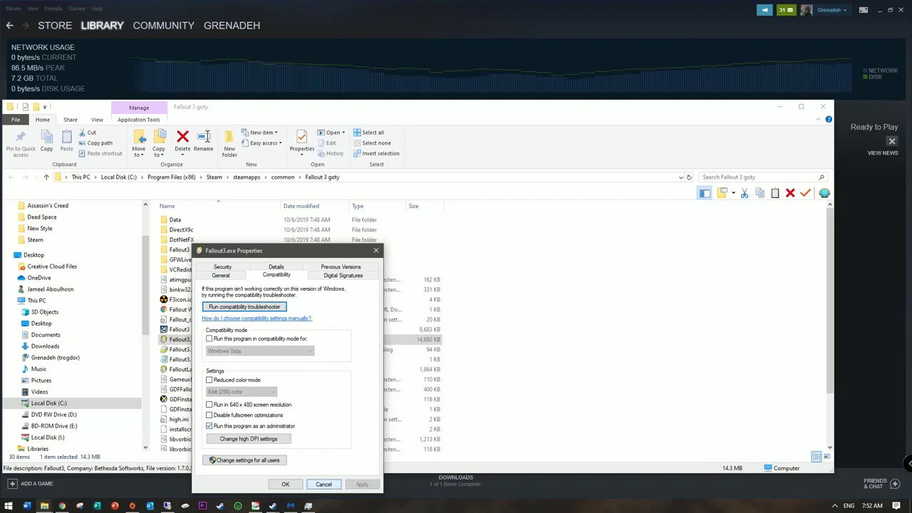
click(285, 484)
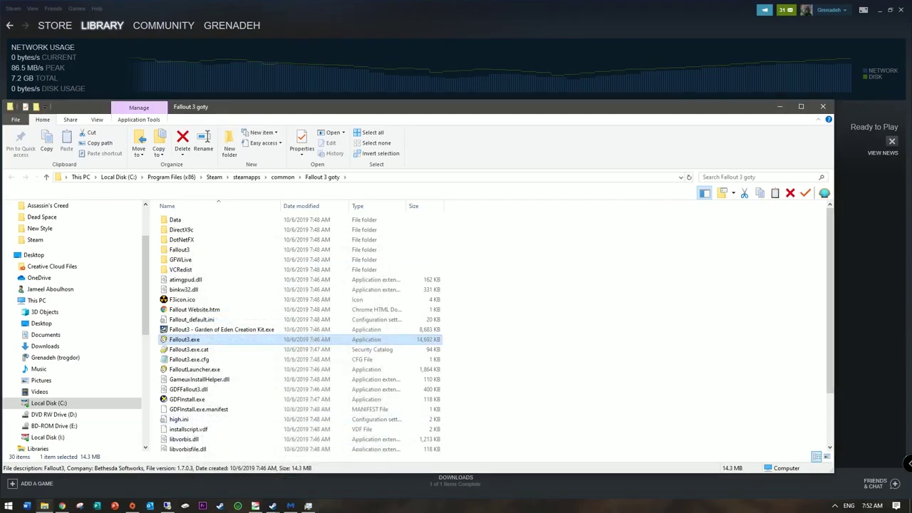
key(alt+F4)
Step: Start Fallout 3 from Steam and its launcher with admin rights, then dismiss the xlive.dll error
click(123, 137)
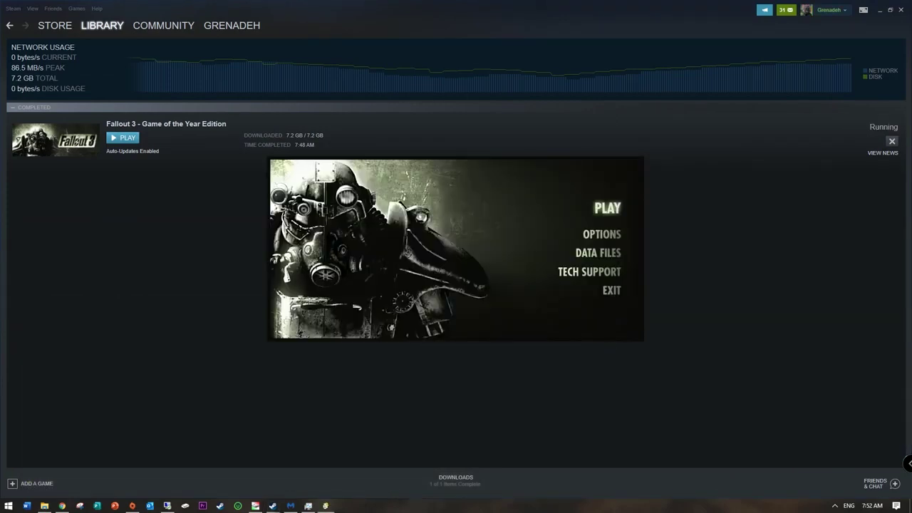
click(607, 208)
click(407, 317)
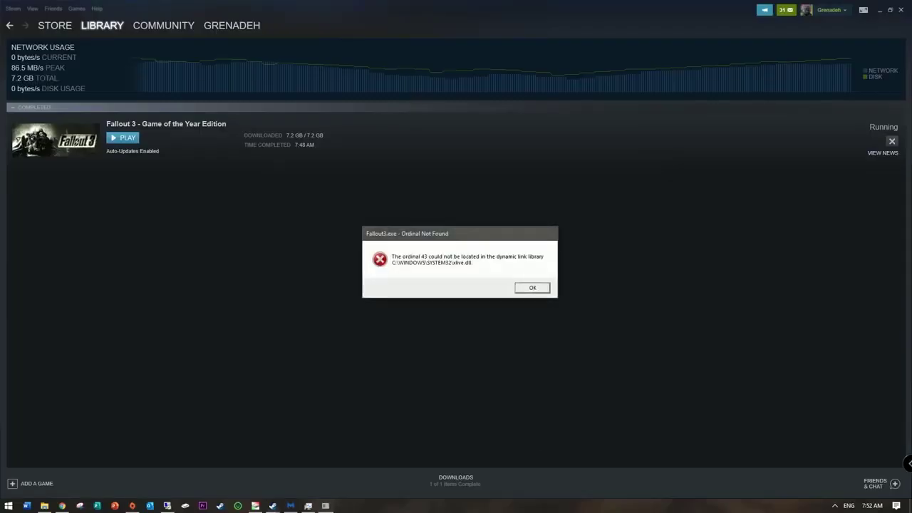
key(Return)
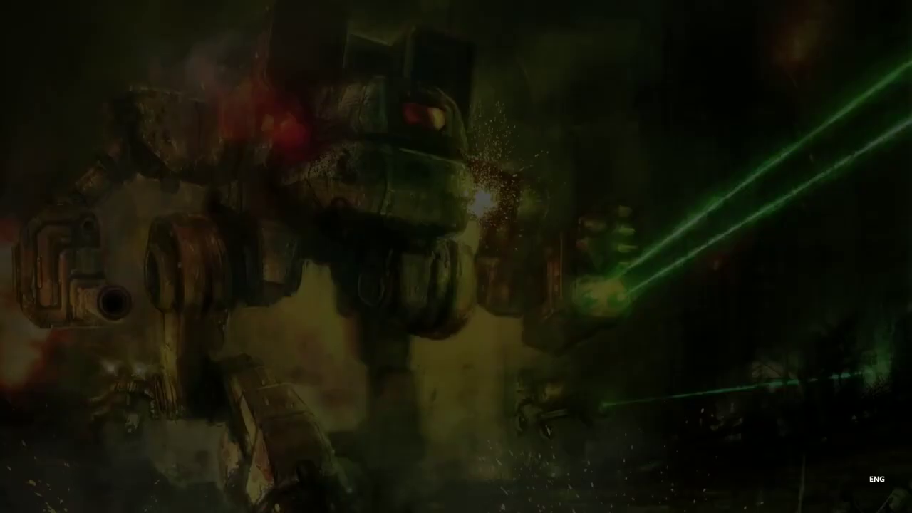
Step: Approve the UAC prompt so the Games for Windows LIVE installer runs to Install Success
key(alt+y)
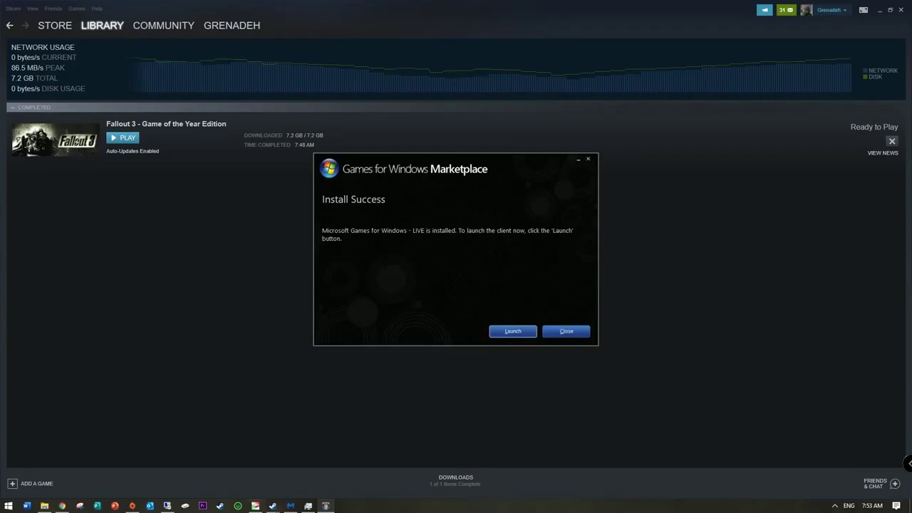
Step: Launch the Games for Windows LIVE client and sign in with the Windows Live ID and password
key(Return)
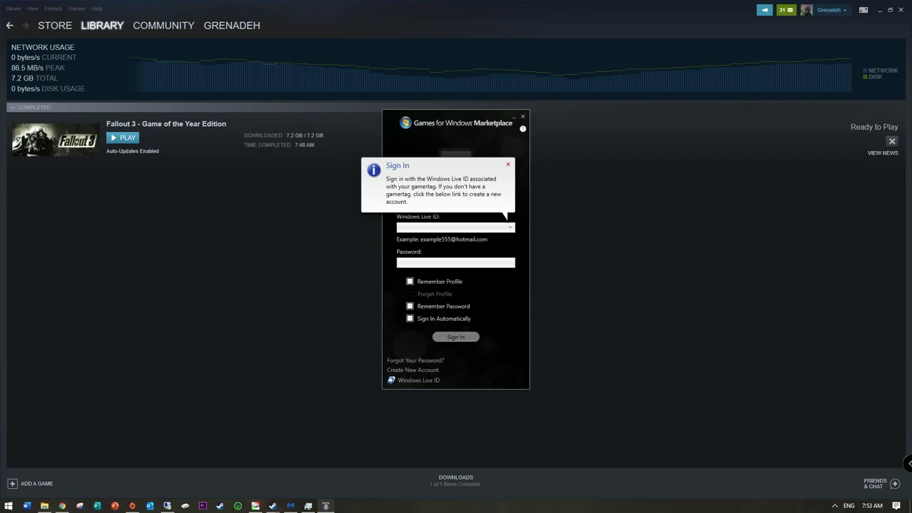
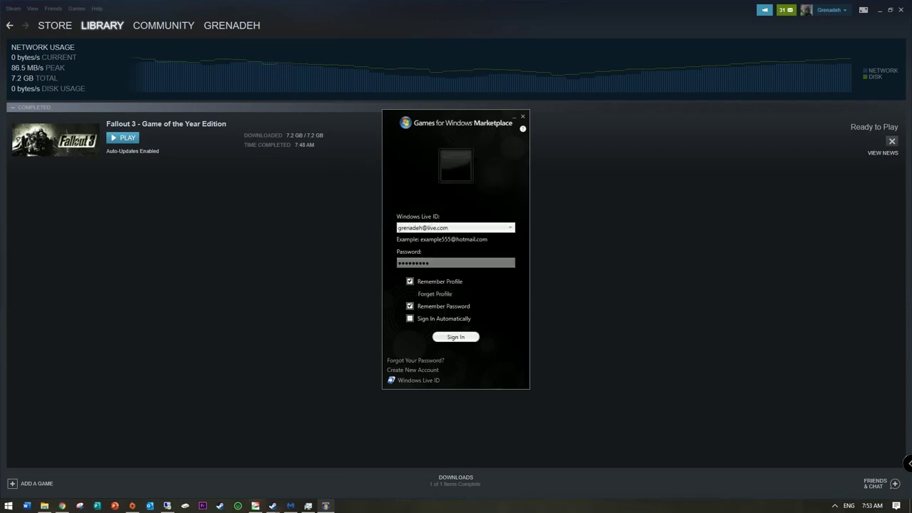
key(Return)
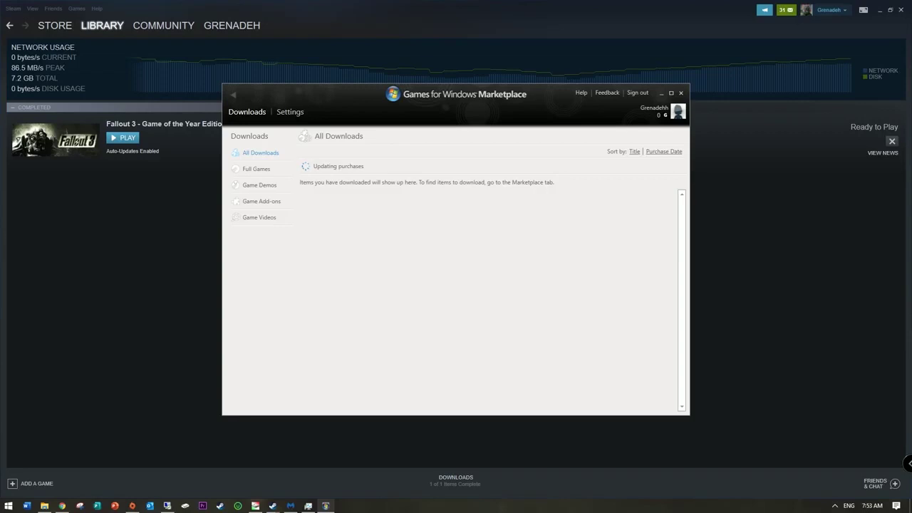
Step: Show the Marketplace's Full Games list, relaunch Fallout 3 from Steam, and switch to its launcher
click(256, 169)
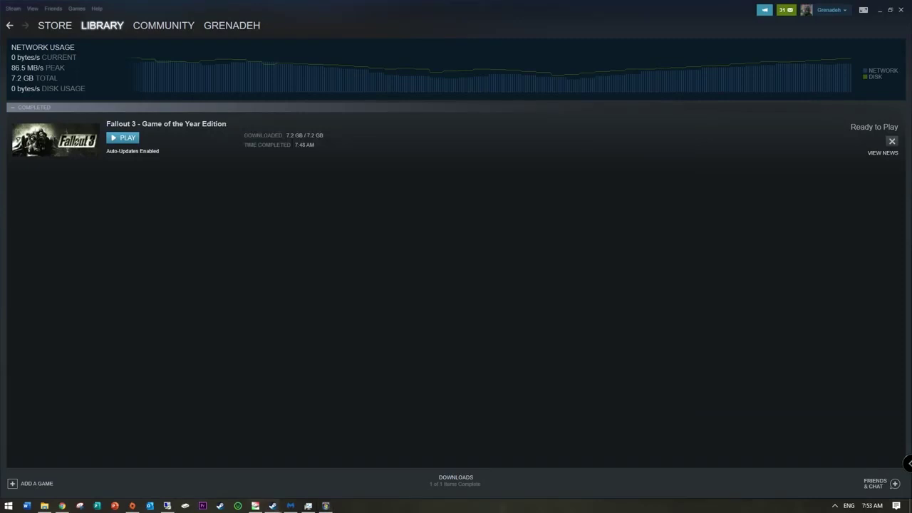
click(123, 138)
click(325, 506)
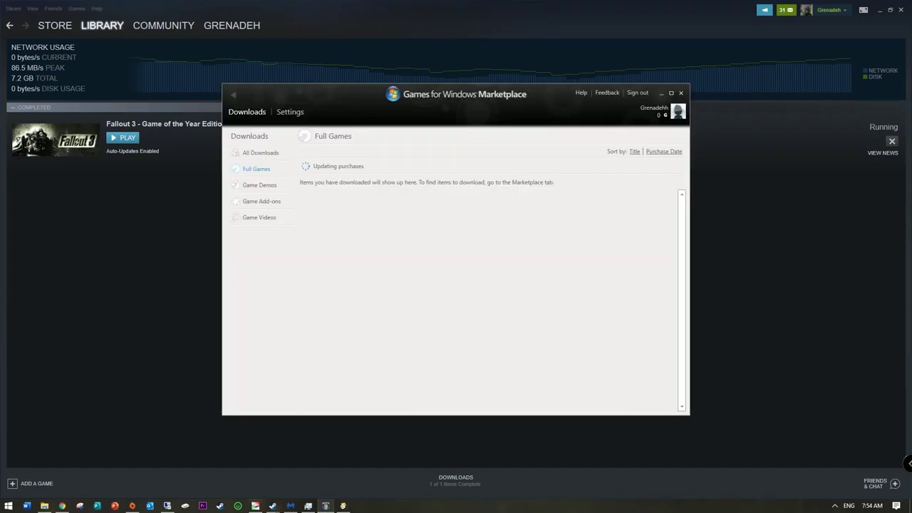
key(alt+Tab)
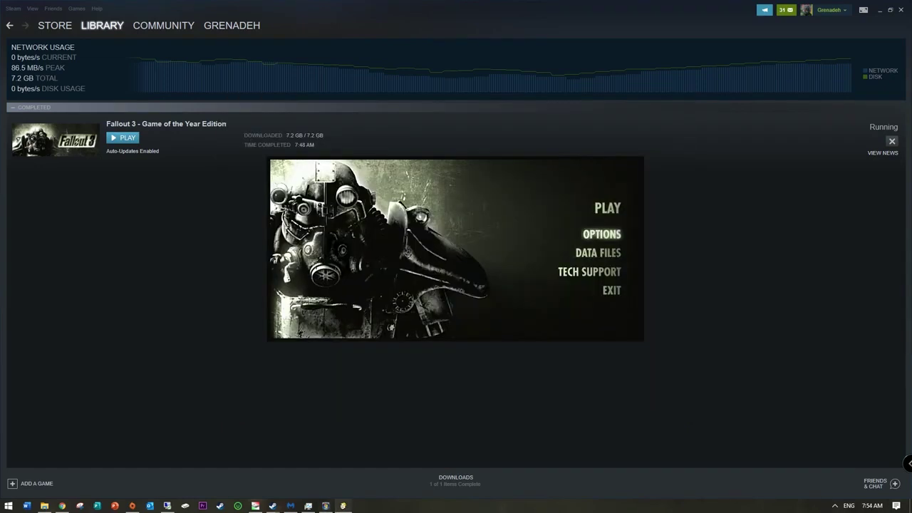
Step: Choose a launcher resolution, enable windowed mode in the advanced options, and launch Fallout 3
click(601, 234)
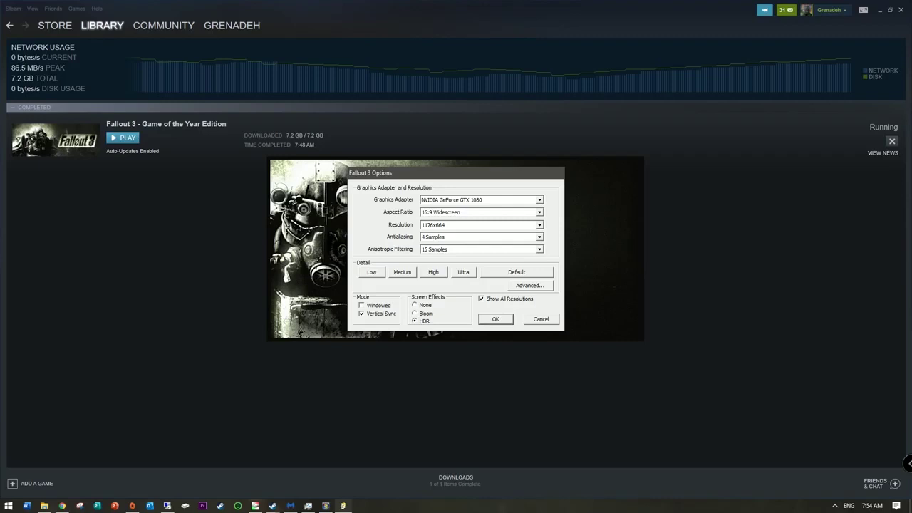
key(alt+Down)
key(Down)
key(Down)
key(Down)
key(Down)
key(Down)
key(Return)
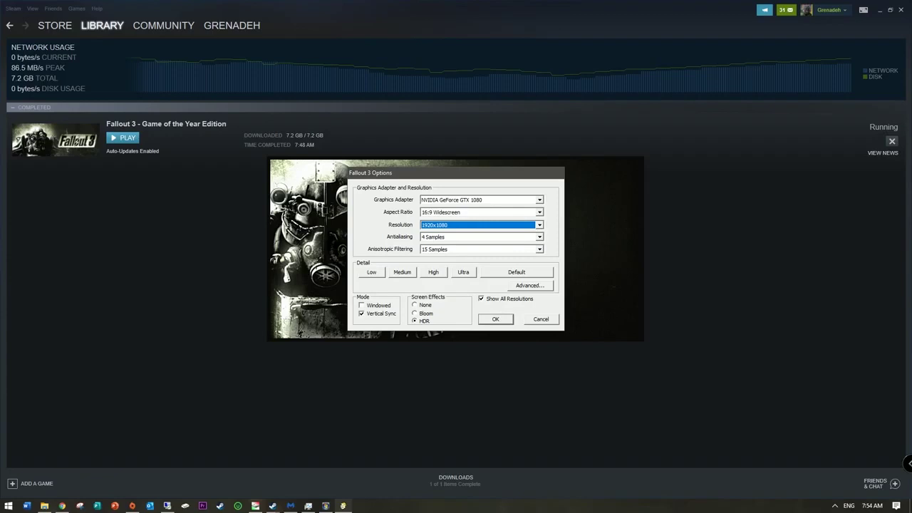
key(alt+a)
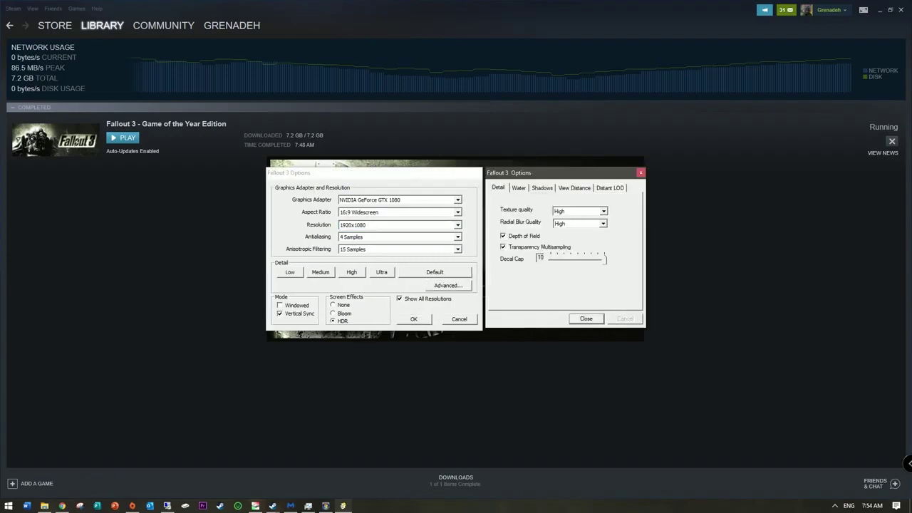
key(Return)
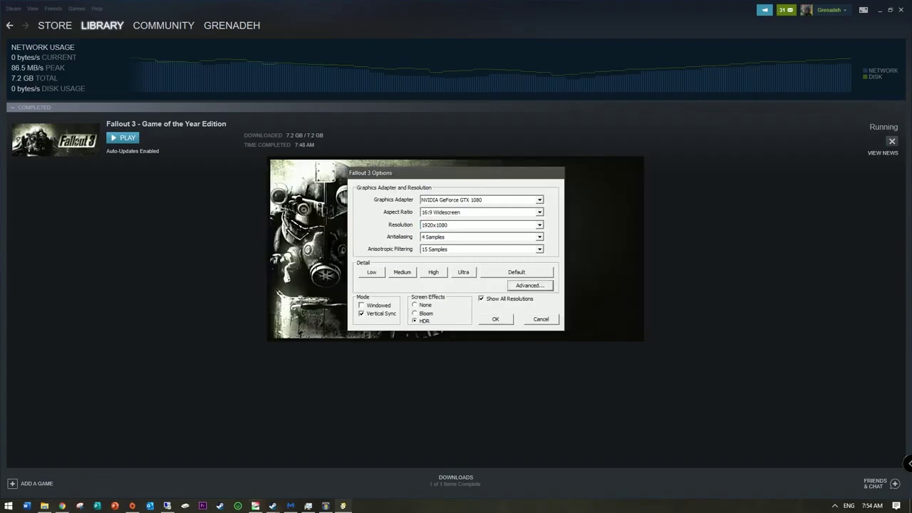
key(Return)
key(alt+w)
key(Return)
key(Return)
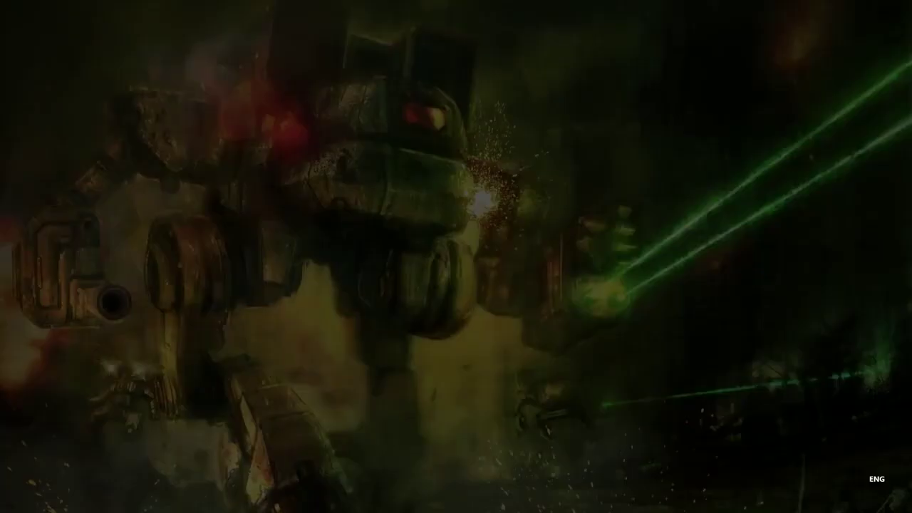
Step: Approve the administrator prompt, choose Quit at the main menu, and open the GeForce overlay
key(Left)
key(Return)
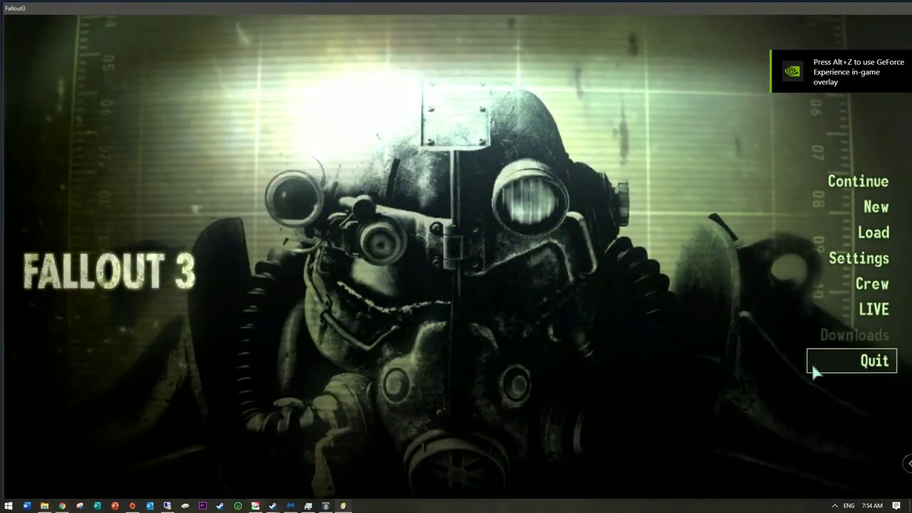
click(826, 369)
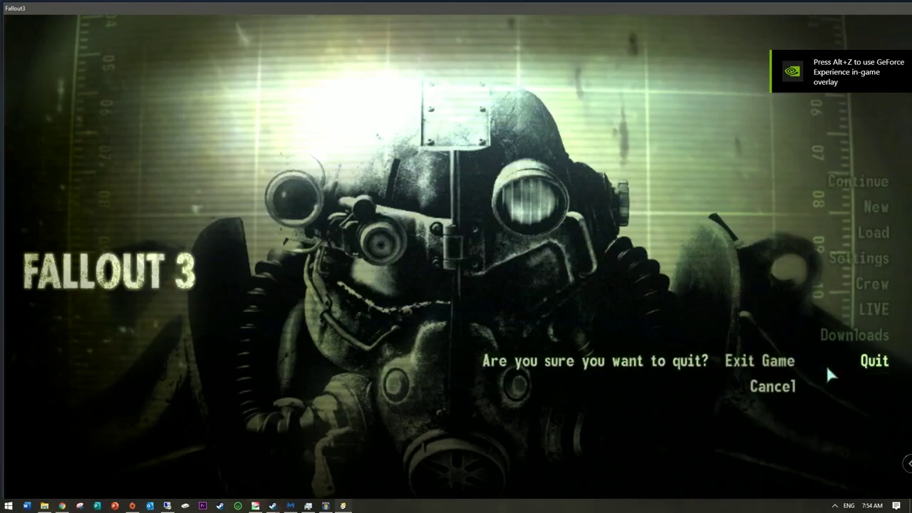
key(alt+z)
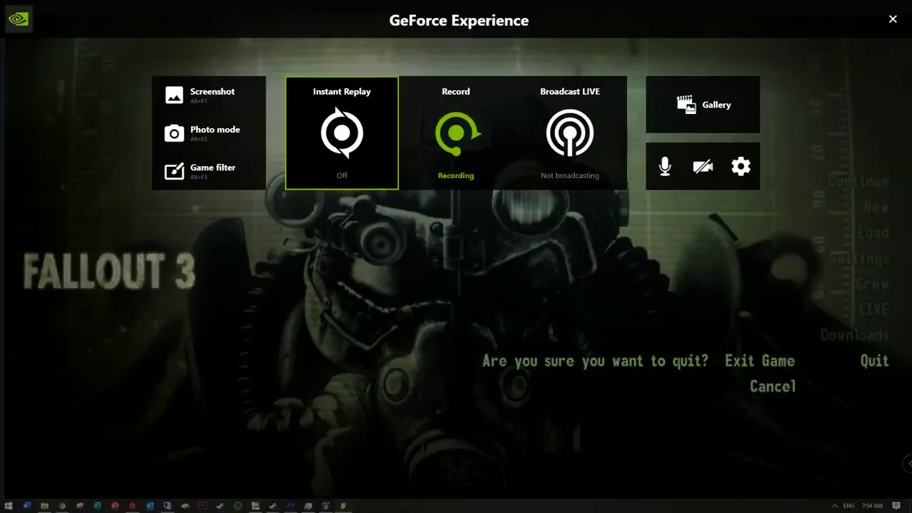